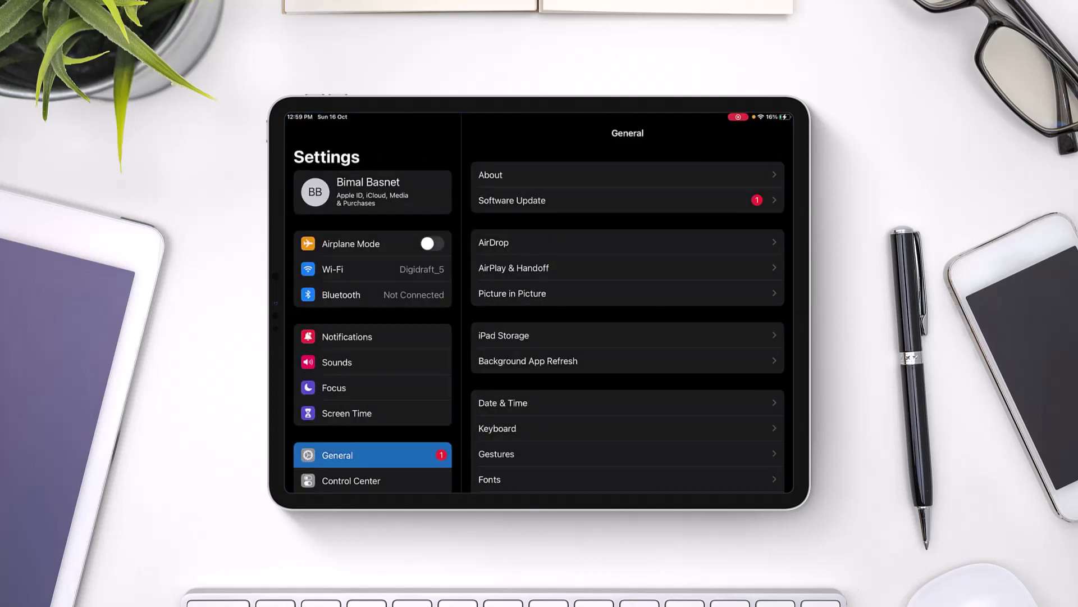
# Review Mail's notification settings from the Notifications list
pyautogui.click(347, 336)
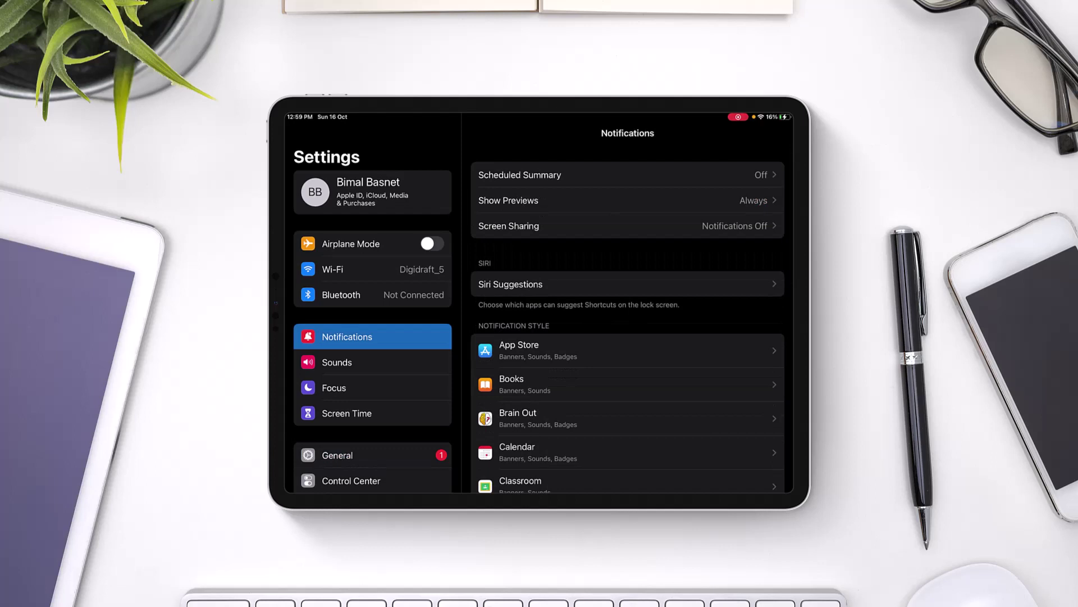
pyautogui.scroll(-10, 627, 320)
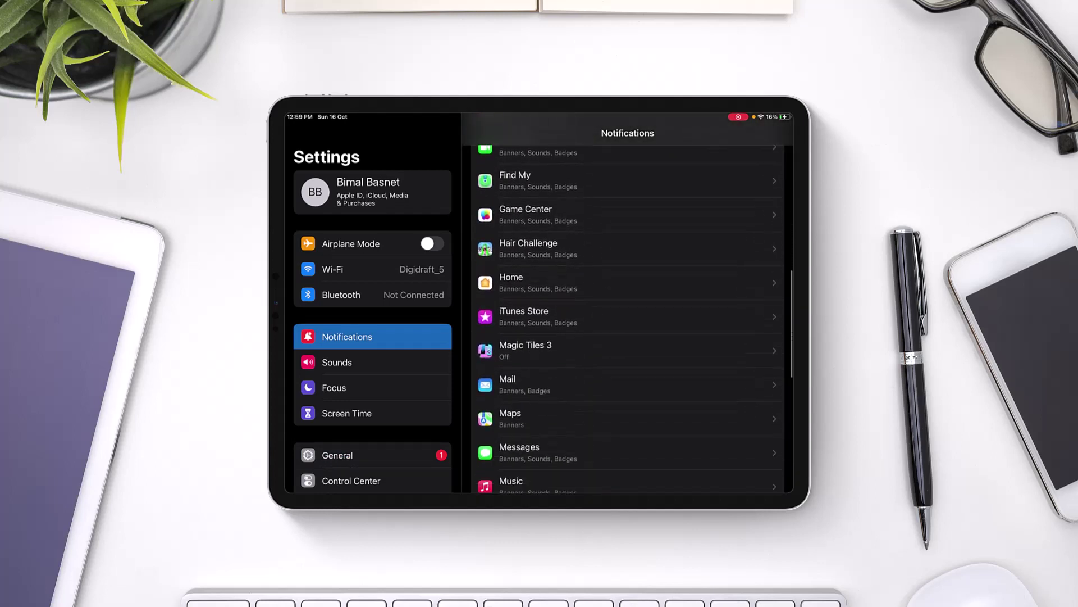
pyautogui.click(508, 322)
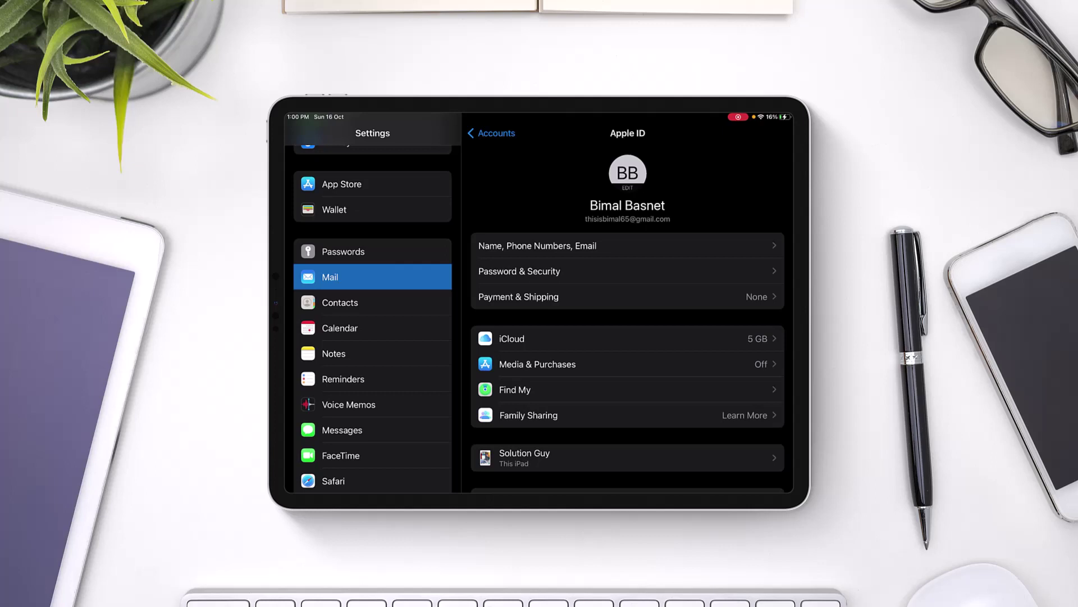
pyautogui.scroll(-1, 627, 303)
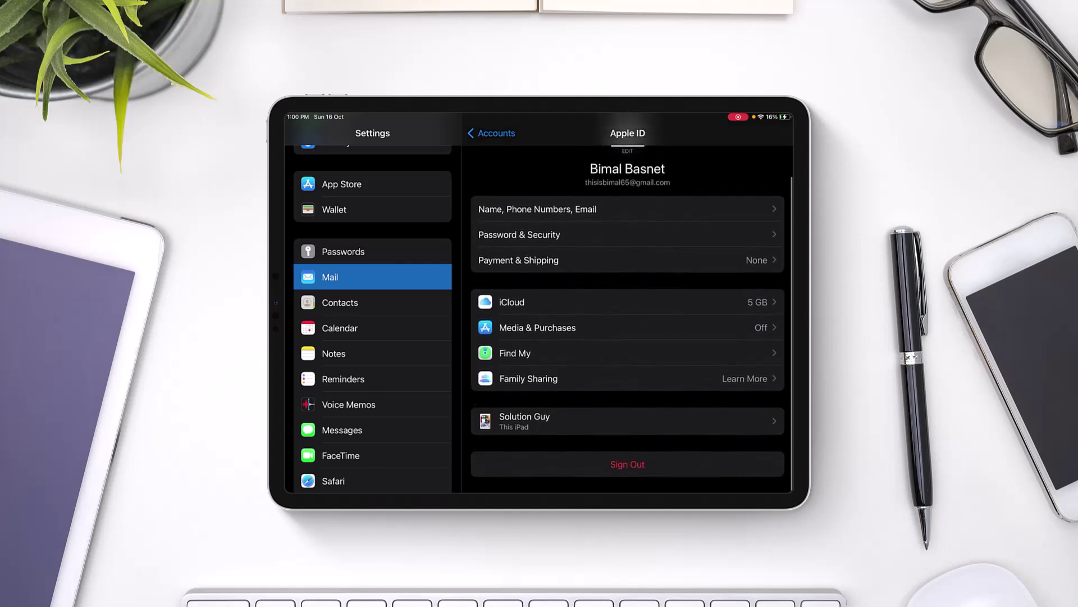
# Back in Mail's accounts, view the providers offered under Add Account
pyautogui.click(493, 134)
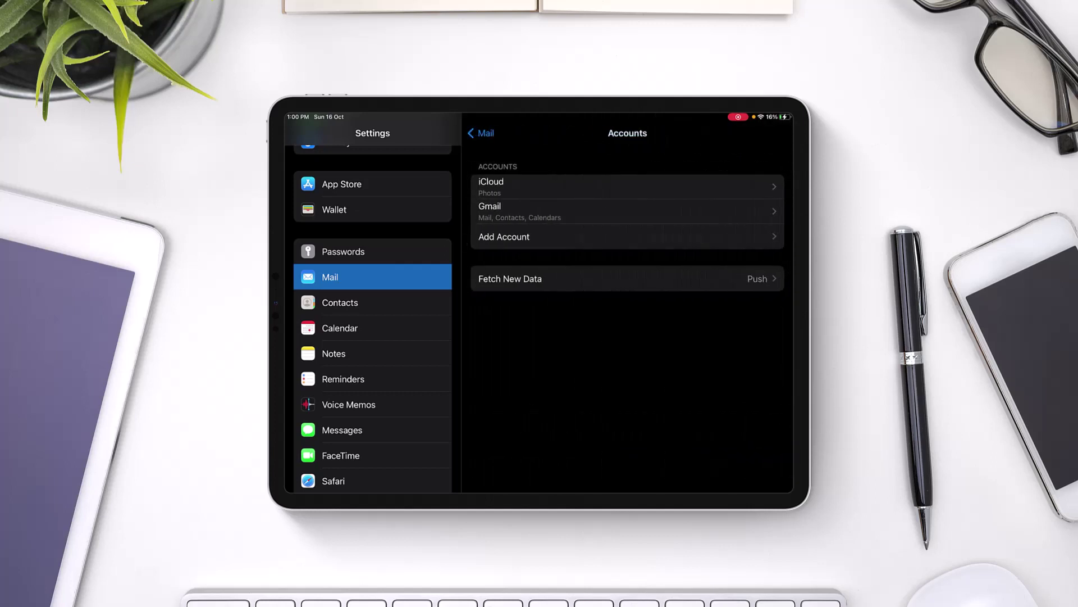
pyautogui.click(504, 237)
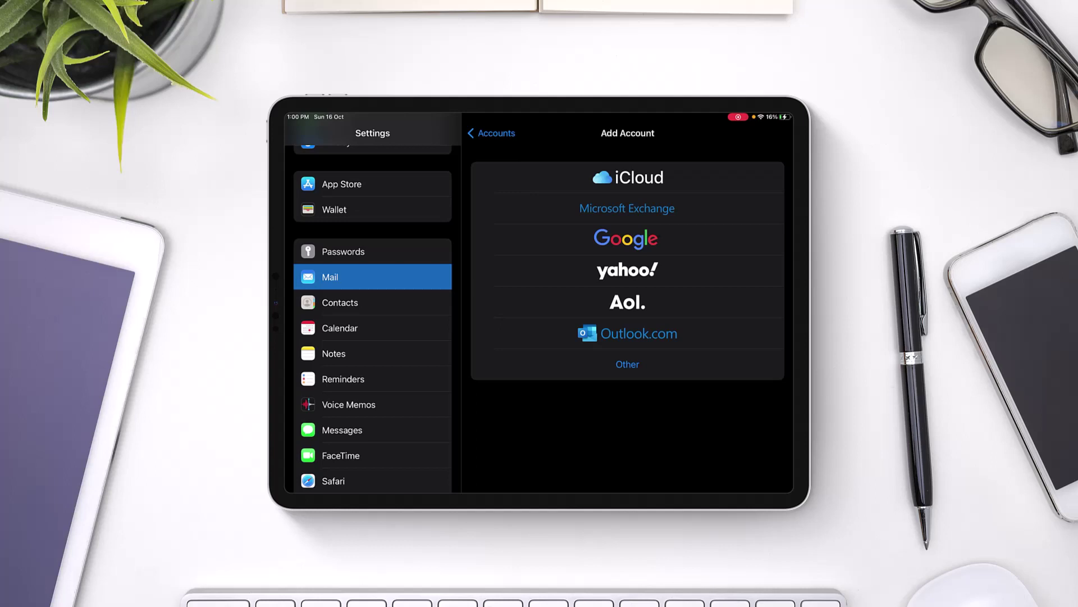
pyautogui.click(493, 134)
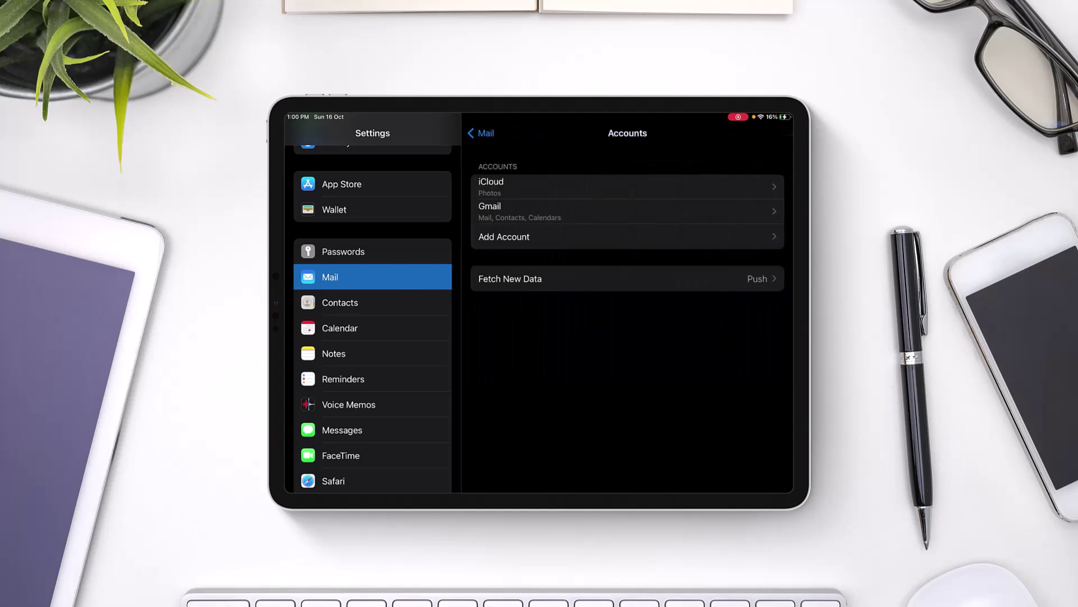
# Confirm Fetch New Data uses Push, then return to the Home Screen
pyautogui.click(510, 278)
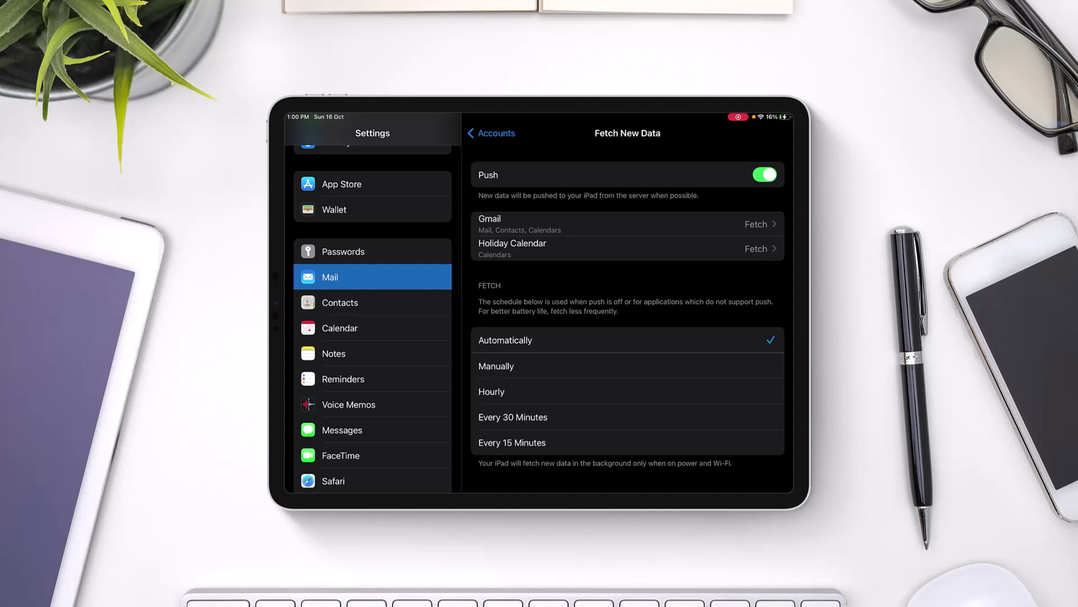
pyautogui.click(764, 175)
pyautogui.click(493, 133)
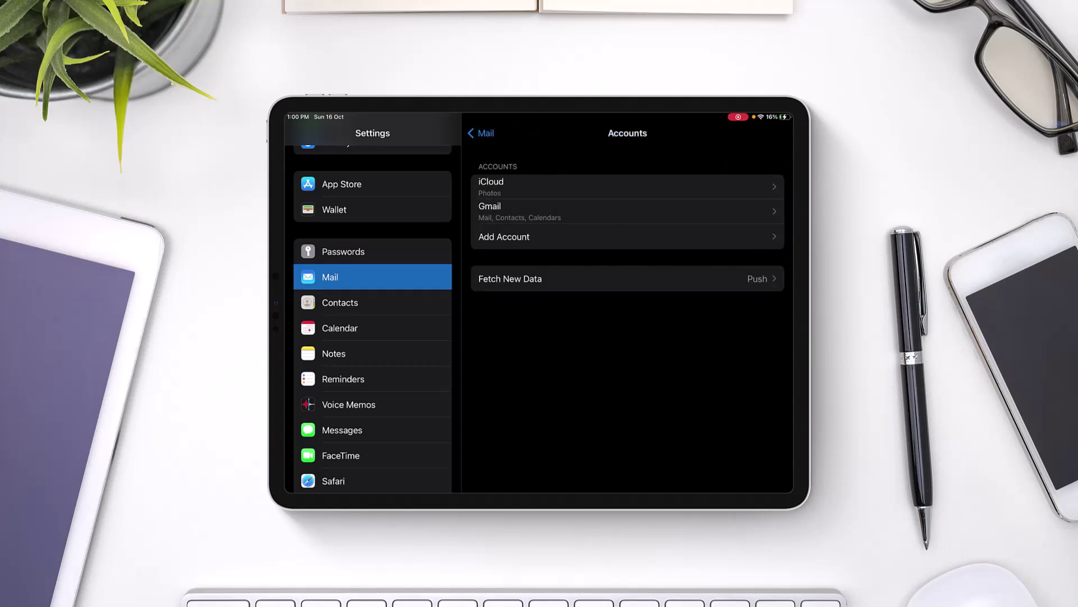
pyautogui.press('super+h')
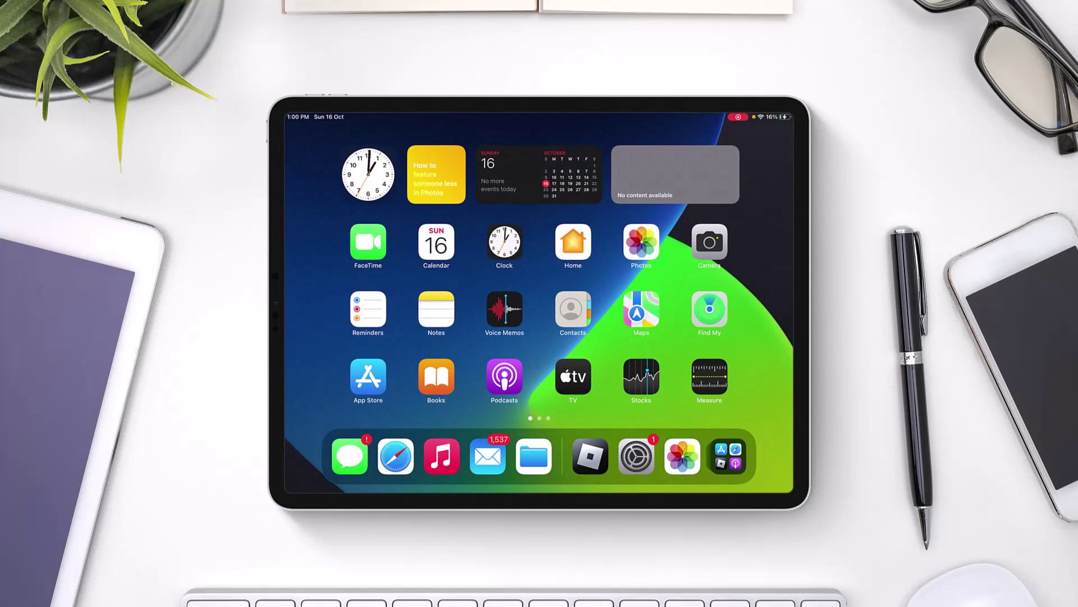
# Search the App Store for 'mail' and open the Mail app's store page
pyautogui.click(369, 377)
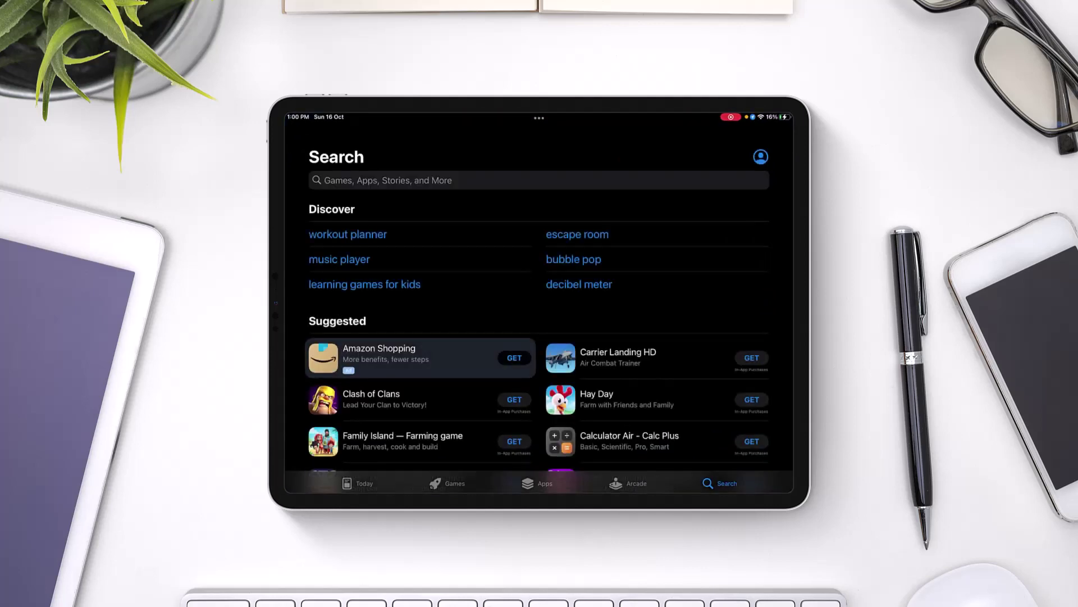
pyautogui.click(388, 180)
pyautogui.write('ma')
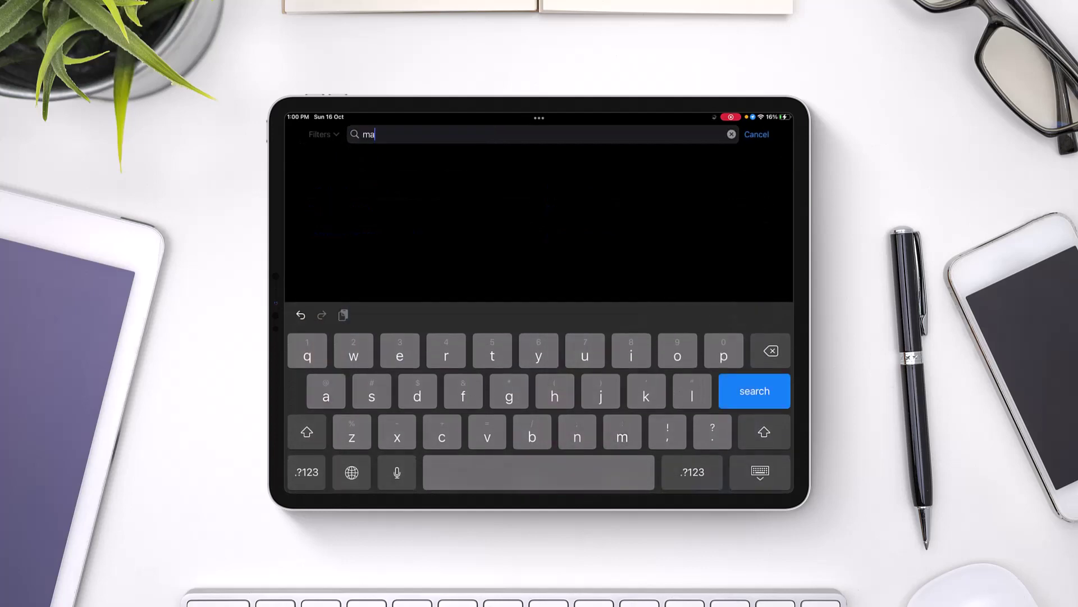
pyautogui.write('il')
pyautogui.press('Return')
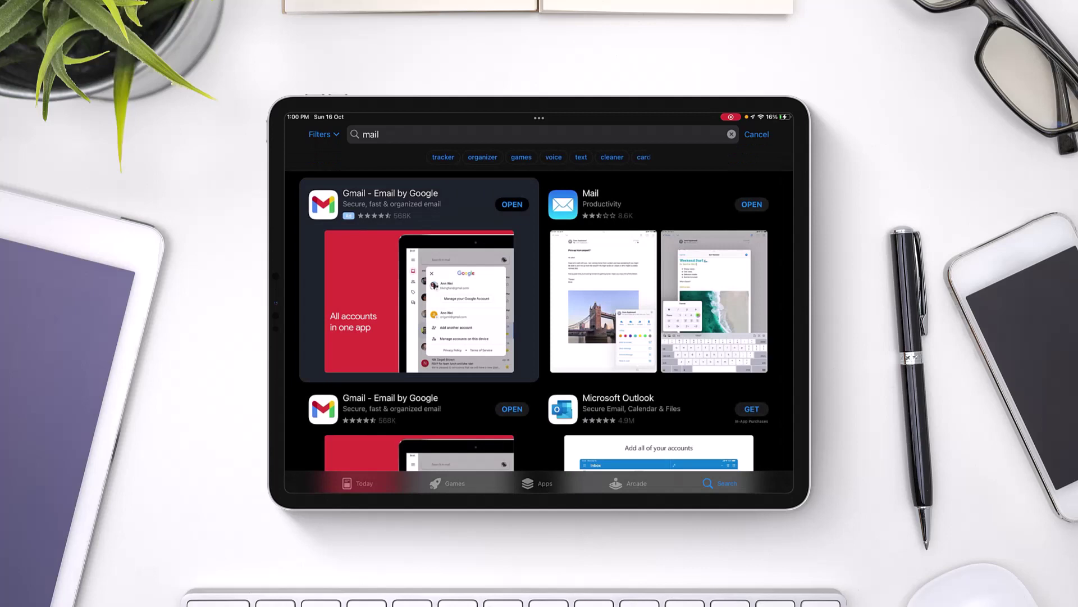
pyautogui.click(590, 203)
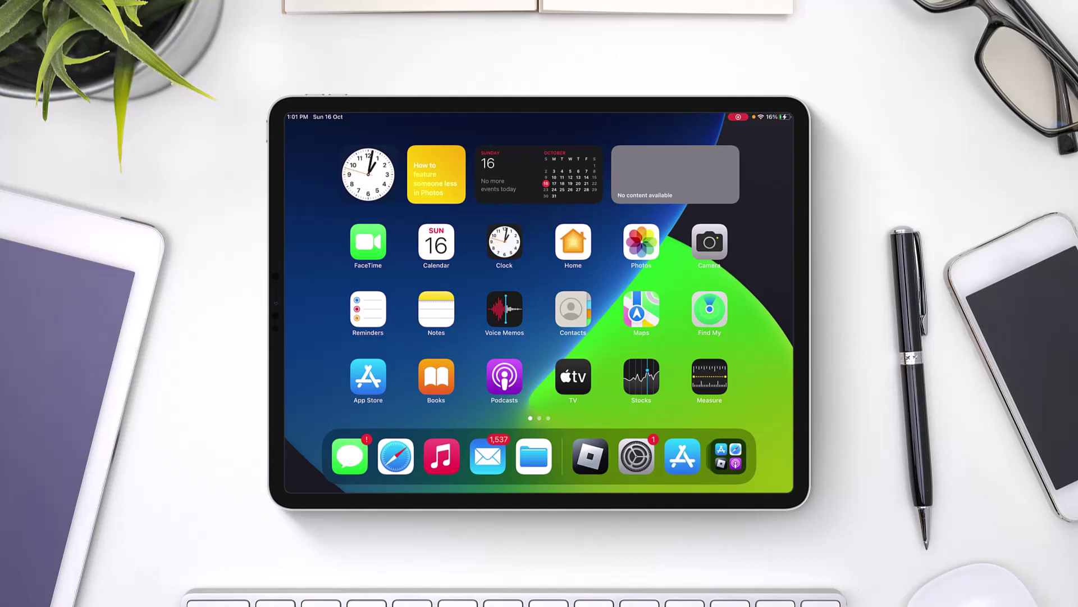
# Search the App Store for 'gmail' and start the Gmail - Email by Google update
pyautogui.click(683, 455)
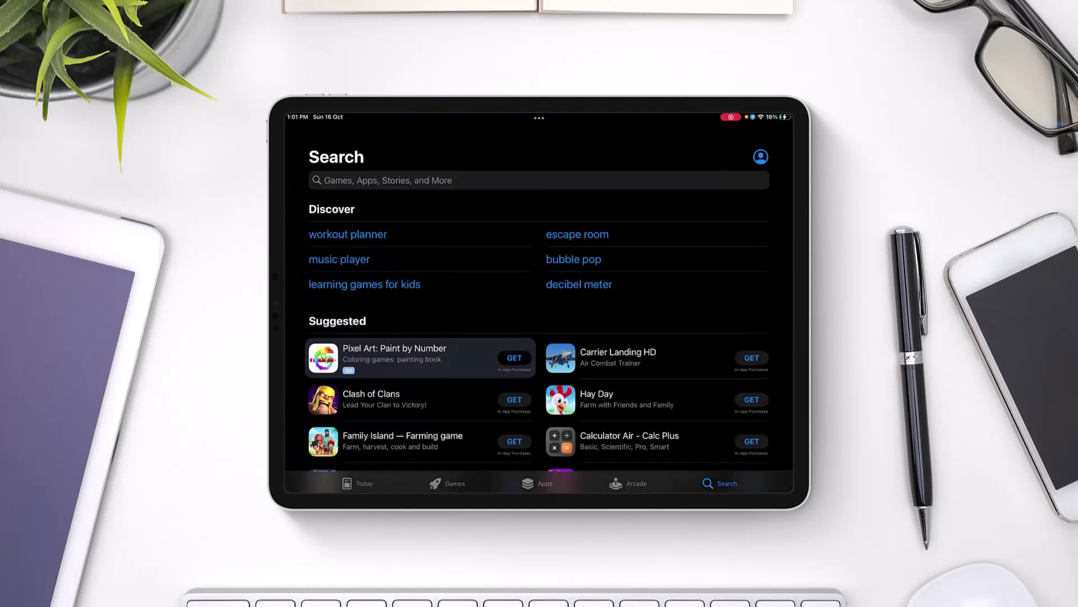
pyautogui.click(539, 180)
pyautogui.write('gm')
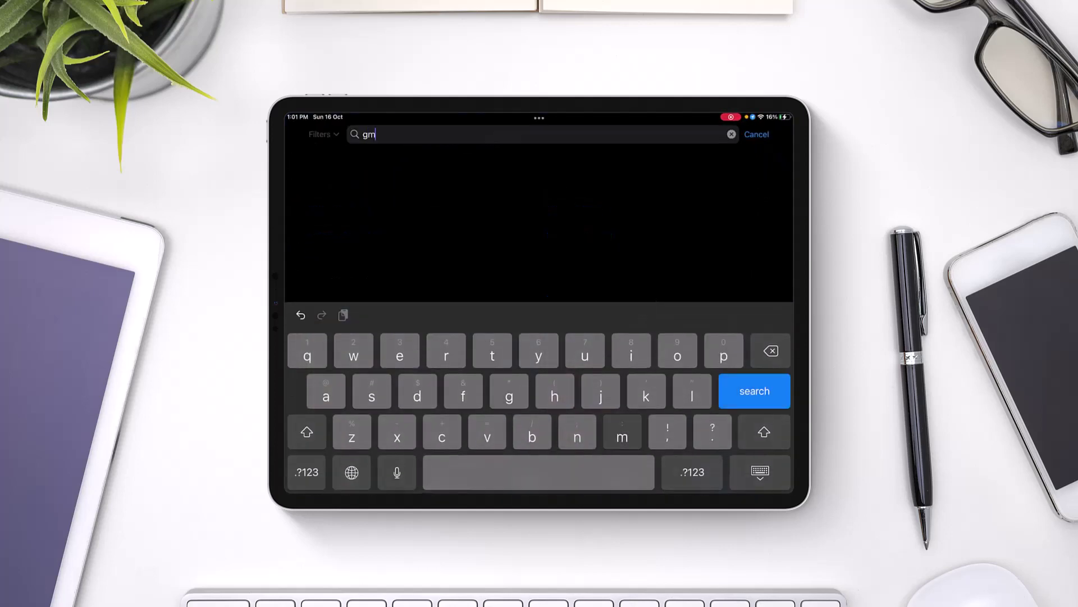
pyautogui.write('ail')
pyautogui.press('Return')
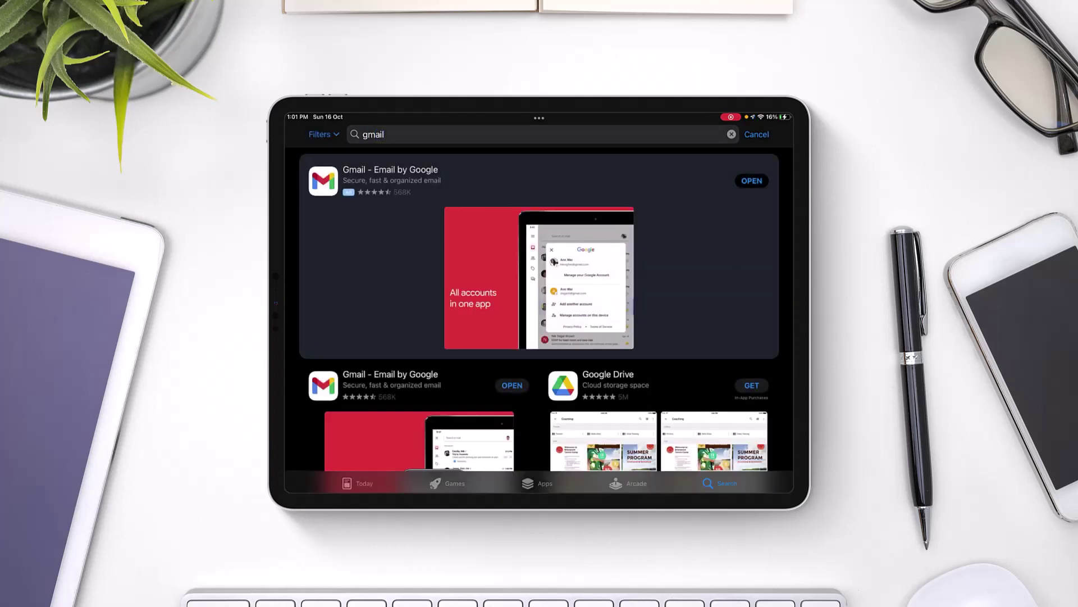
pyautogui.click(386, 174)
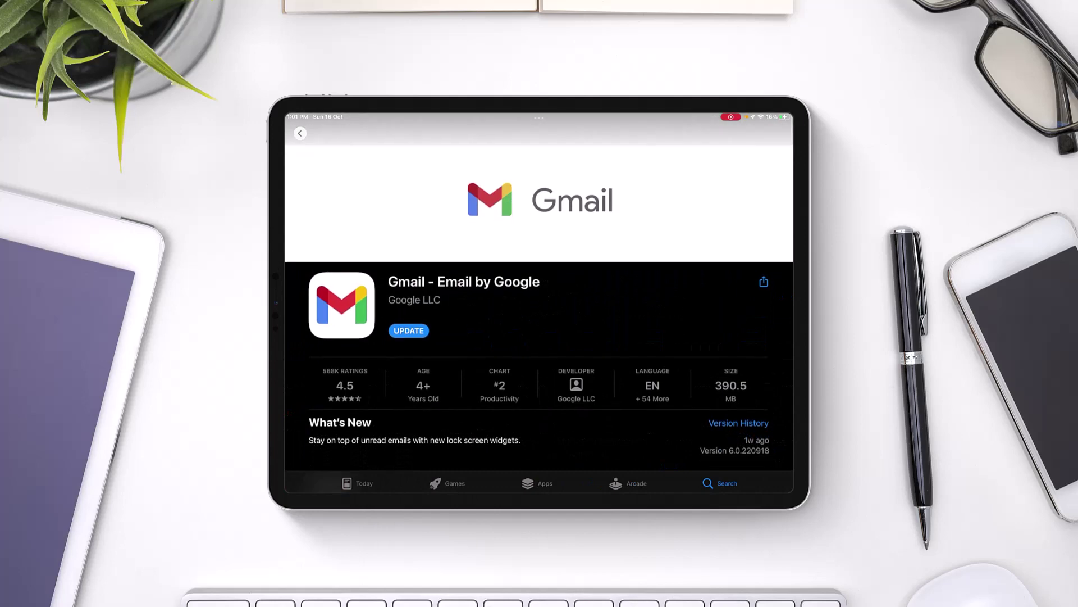
pyautogui.click(408, 330)
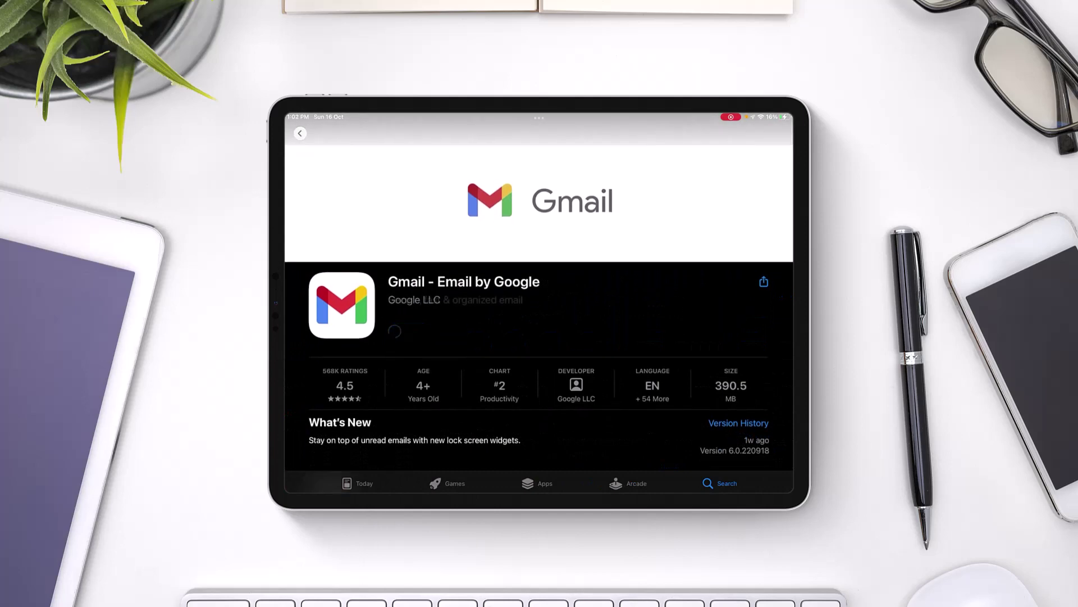